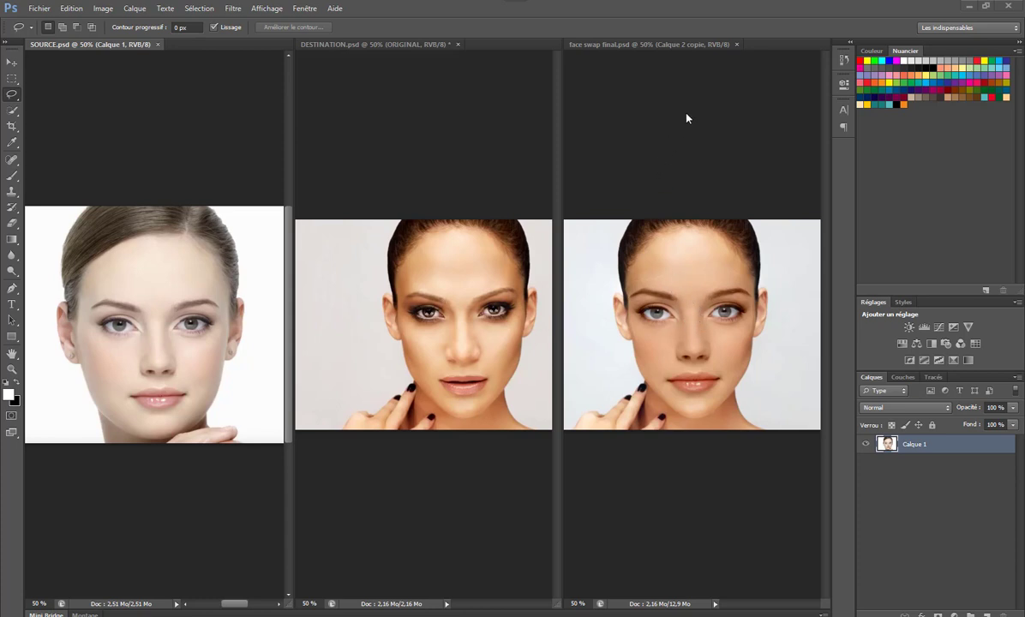
Close face swap final.psd and lasso the eyebrows, eyes, nose and mouth of the face in SOURCE.psd
click(736, 43)
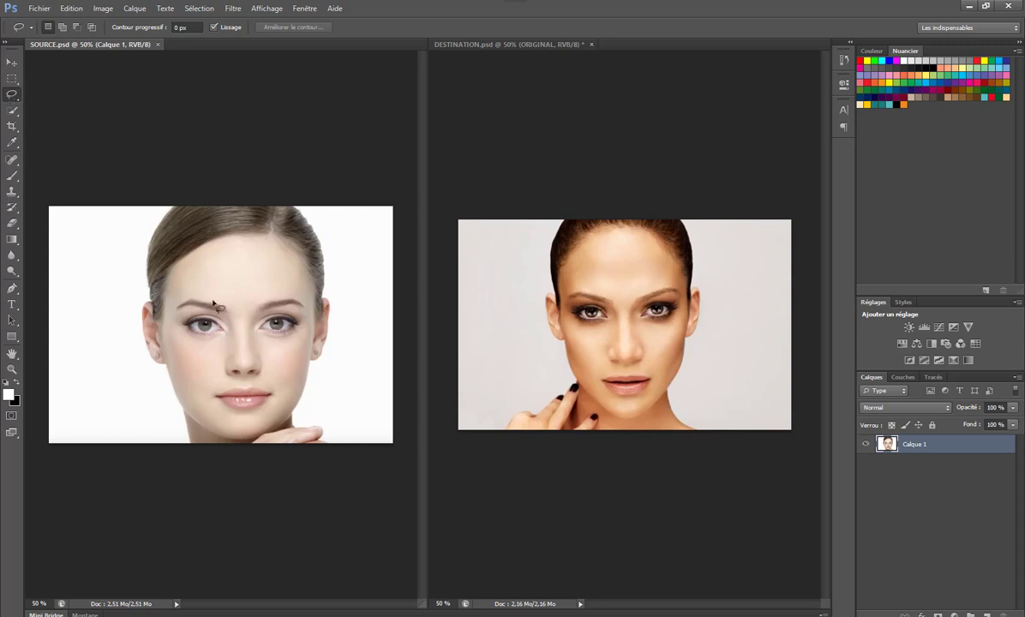
mouse_move(275, 350)
mouse_down()
mouse_move(310, 306)
mouse_move(292, 288)
mouse_move(184, 291)
mouse_move(165, 305)
mouse_move(175, 334)
mouse_move(201, 345)
mouse_move(205, 401)
mouse_move(220, 414)
mouse_move(278, 409)
mouse_move(285, 384)
mouse_move(269, 348)
mouse_up()
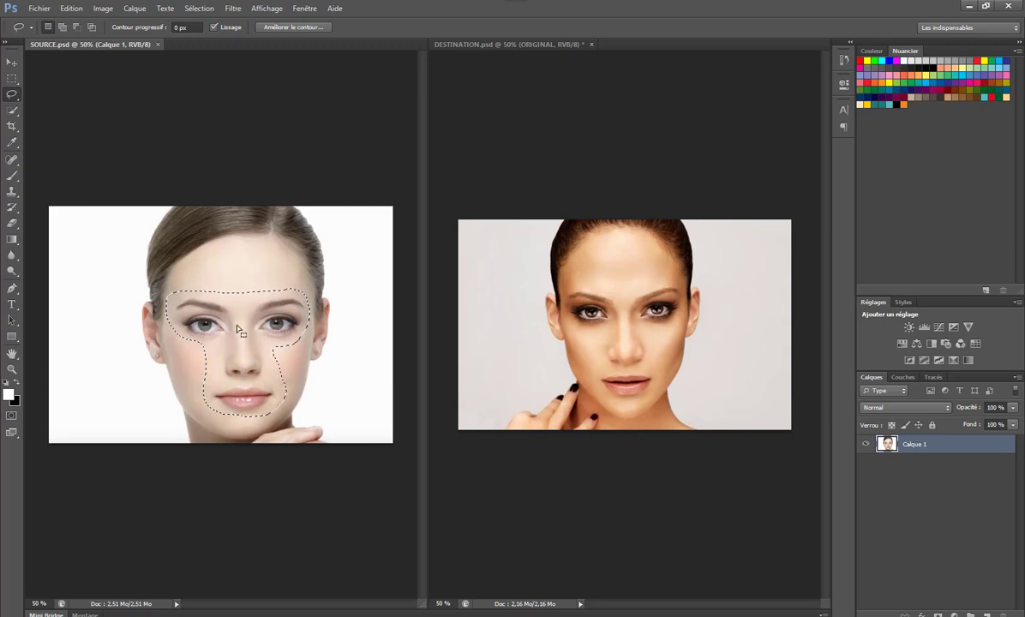
Close SOURCE.psd, paste the copied face area into DESTINATION.psd and rename its layer INCRUSTATION
key(ctrl+w)
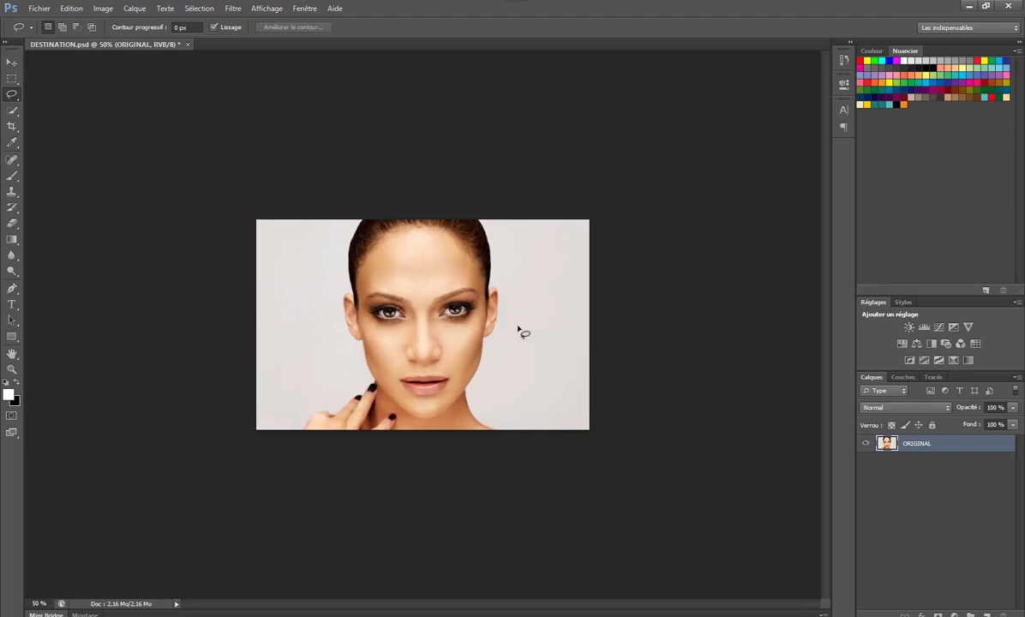
key(ctrl+v)
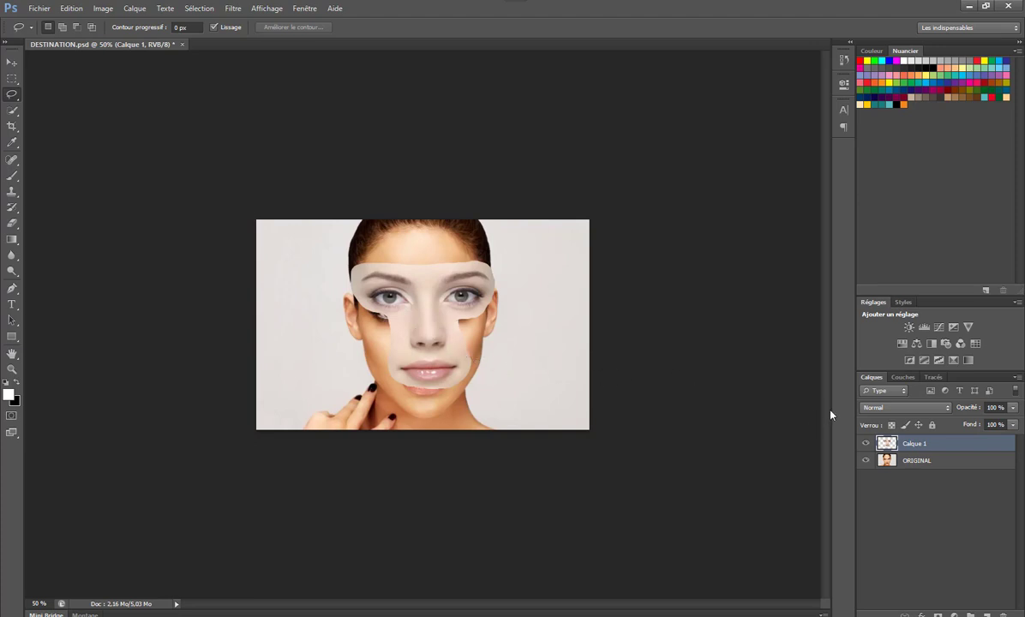
double_click(913, 444)
text(INCRUSTATION)
key(Return)
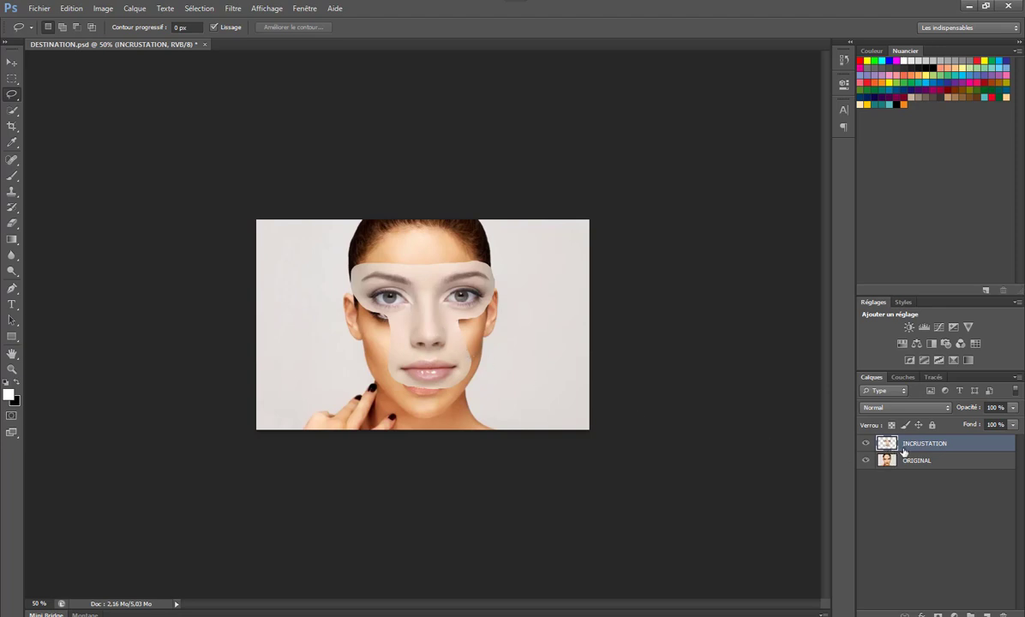
Lower the INCRUSTATION layer's opacity to 81% and transform it to about 91% width and 94% height, aligned over the original facial features
click(1013, 407)
drag(1013, 419, 1001, 423)
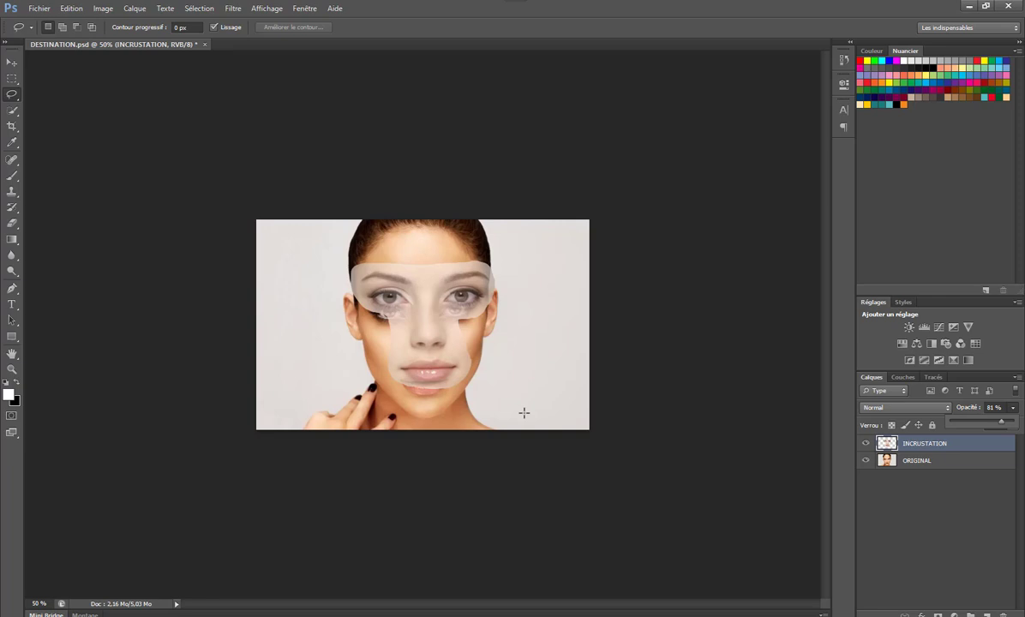
key(ctrl+t)
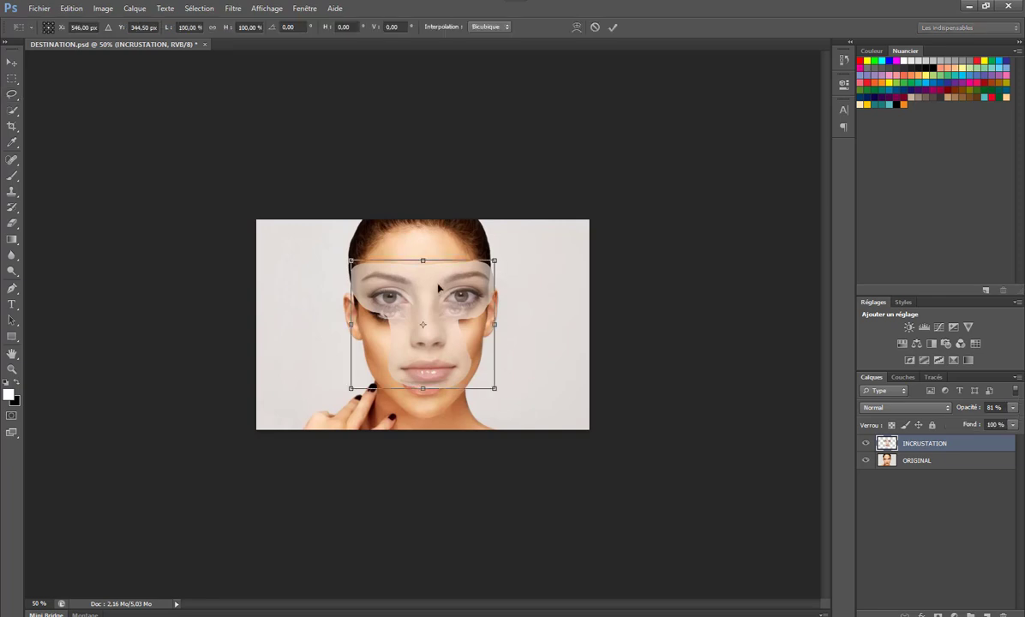
drag(438, 289, 437, 300)
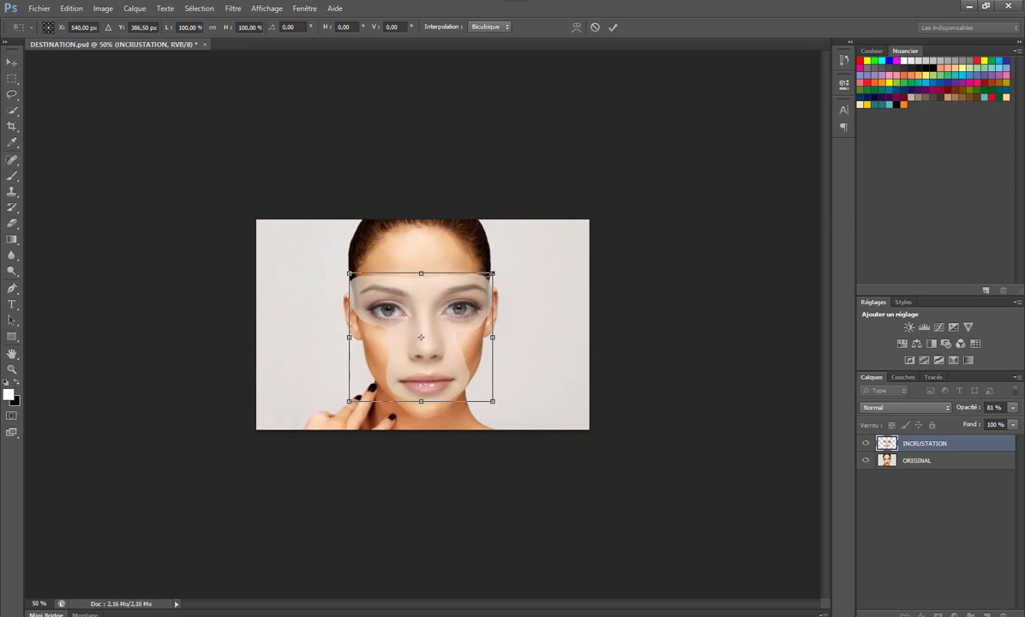
drag(492, 274, 488, 280)
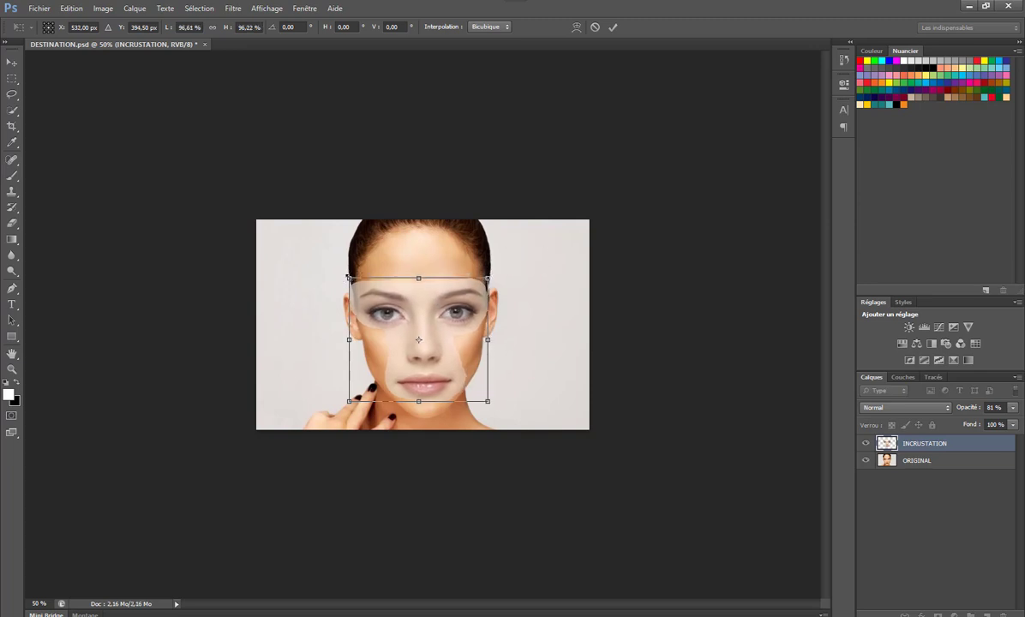
drag(349, 278, 354, 281)
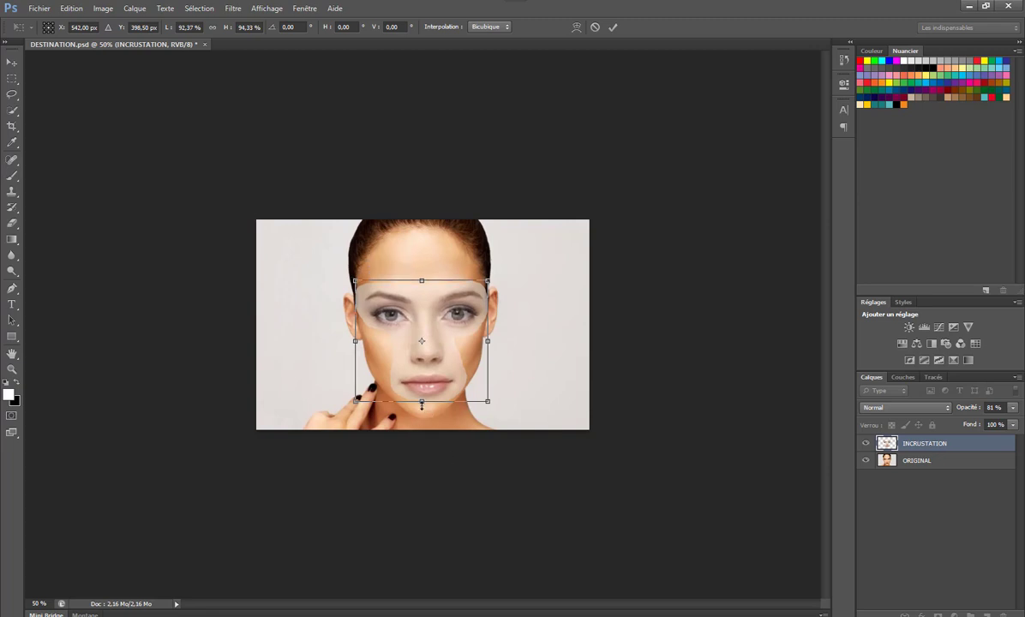
drag(485, 340, 483, 340)
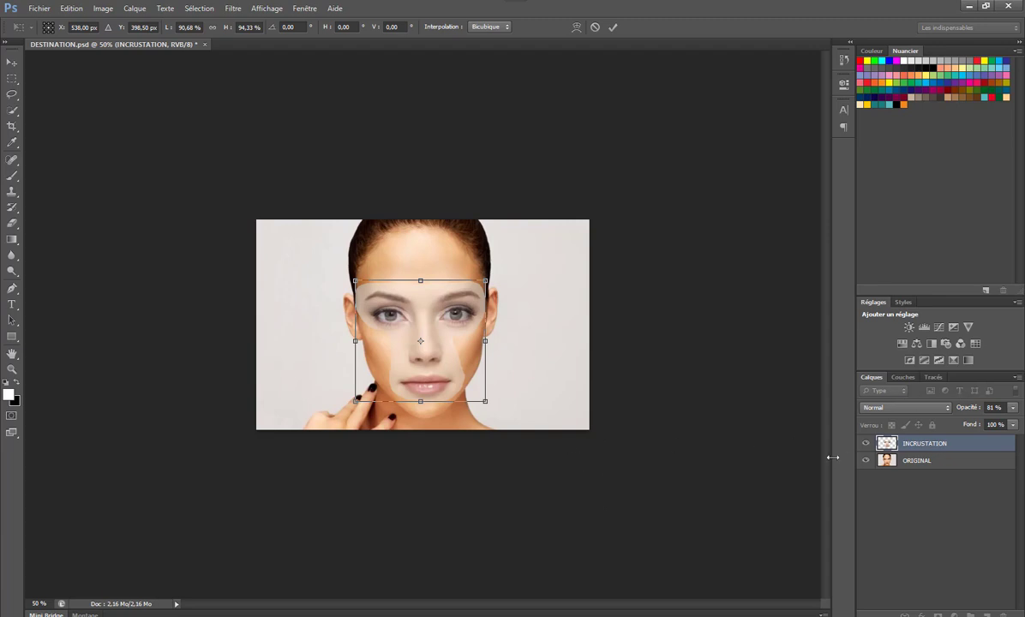
key(Return)
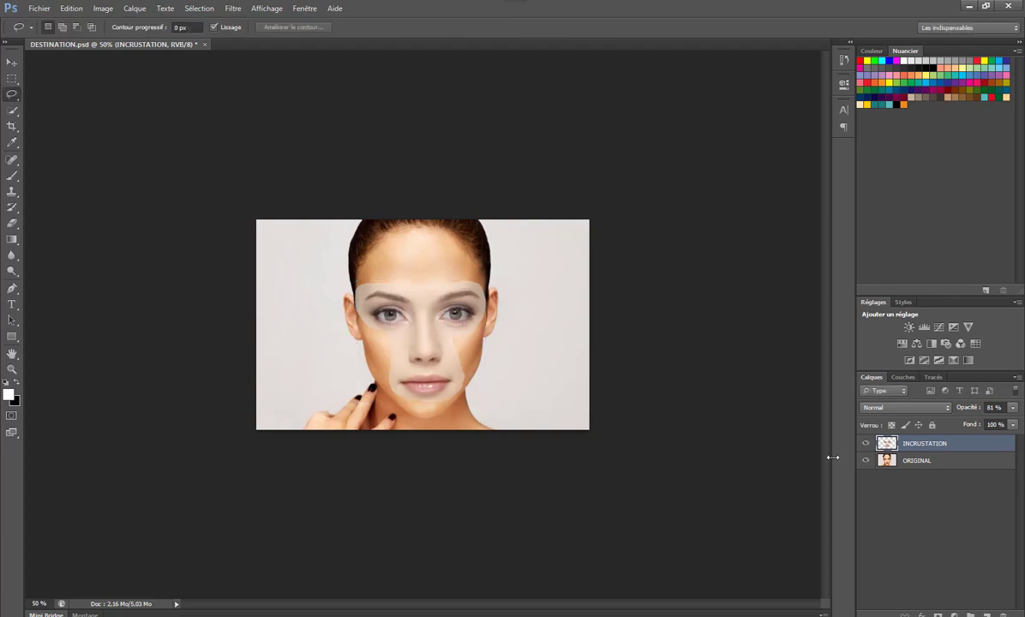
Restore the INCRUSTATION layer's opacity to 100% and erase its outer edge beside the hairline and temple with a 28 px eraser
click(1013, 408)
drag(1008, 424, 1022, 423)
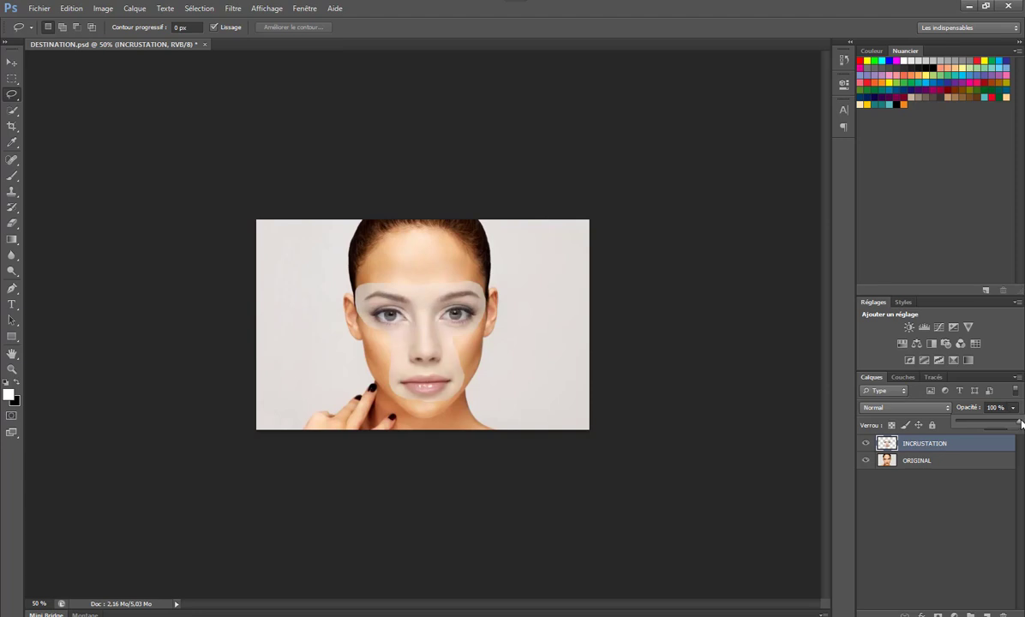
click(12, 224)
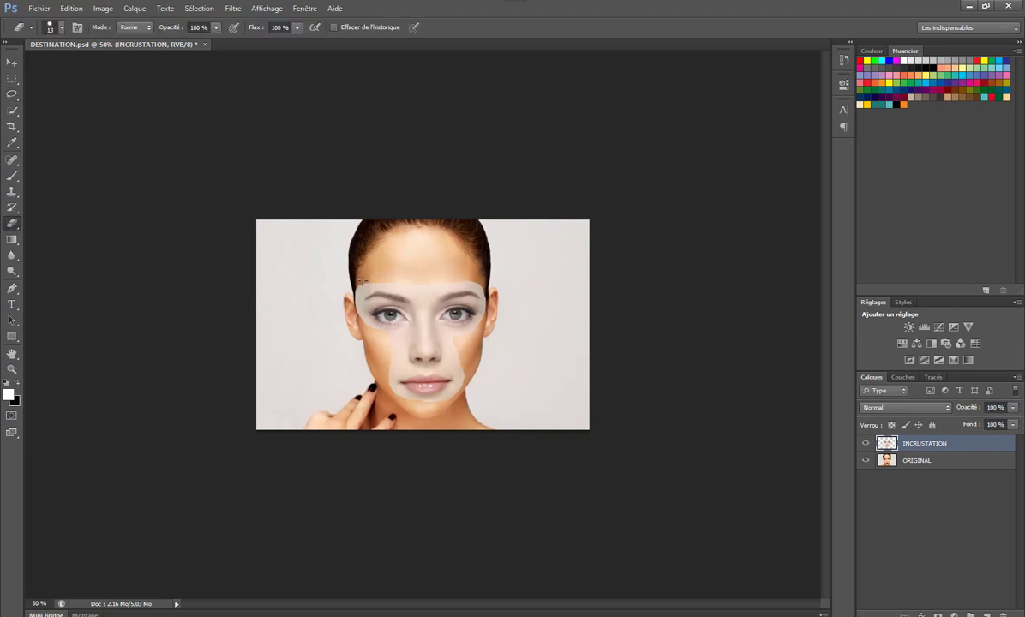
click(57, 29)
drag(31, 67, 35, 67)
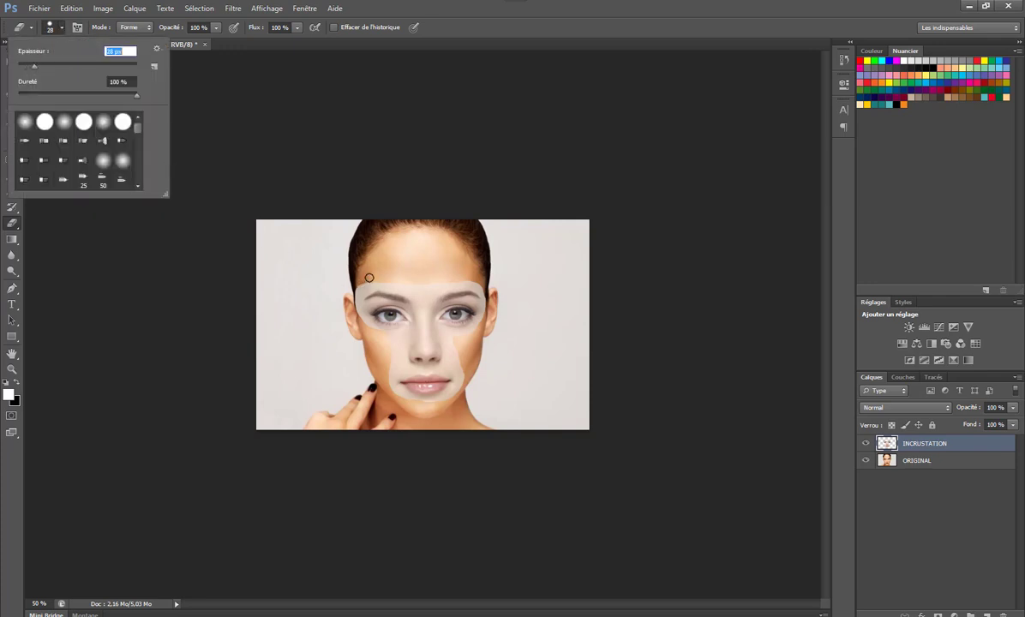
mouse_move(368, 277)
mouse_down()
mouse_move(348, 302)
mouse_move(352, 290)
mouse_move(358, 319)
mouse_up()
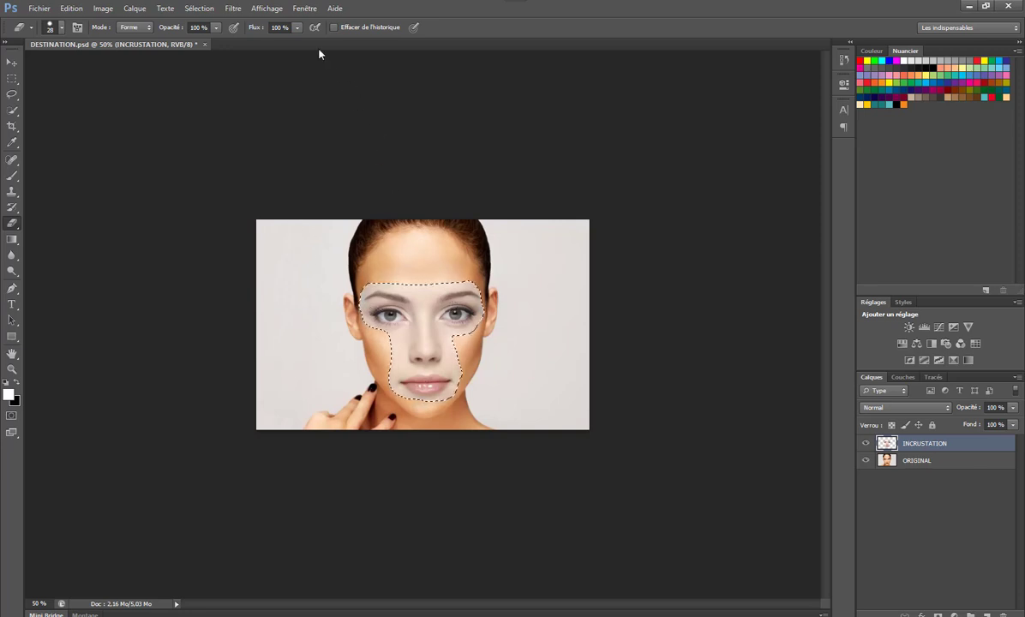
Contract the selection around the INCRUSTATION face area by 5 pixels
click(200, 9)
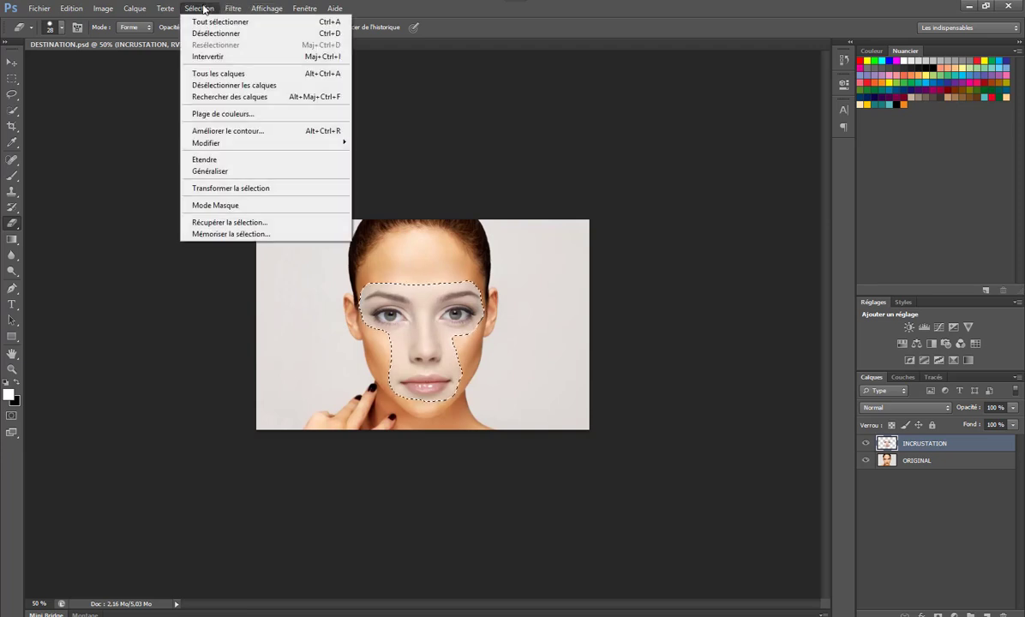
mouse_move(228, 150)
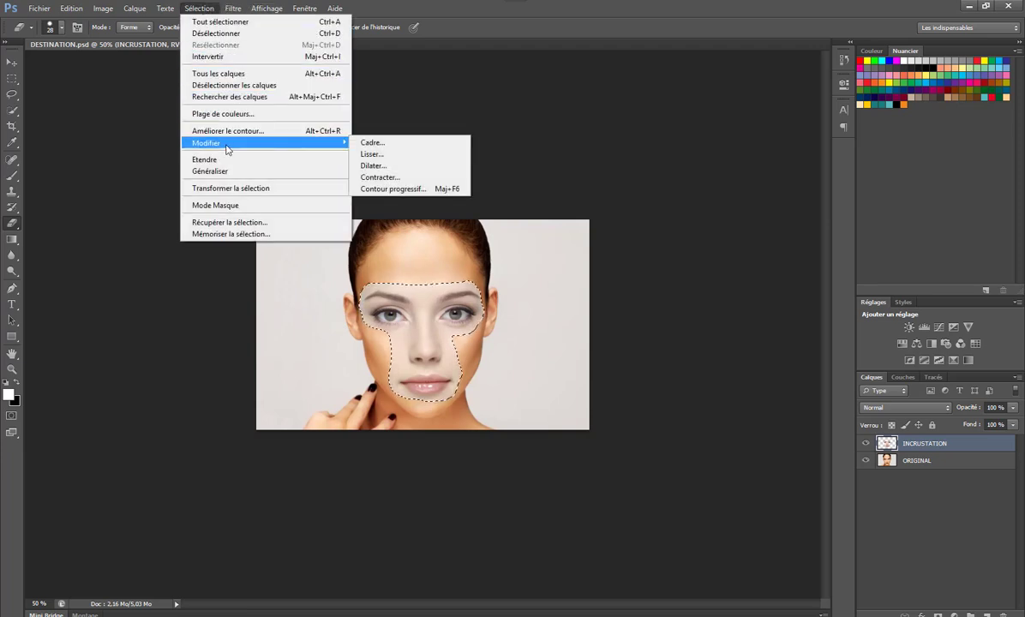
click(382, 178)
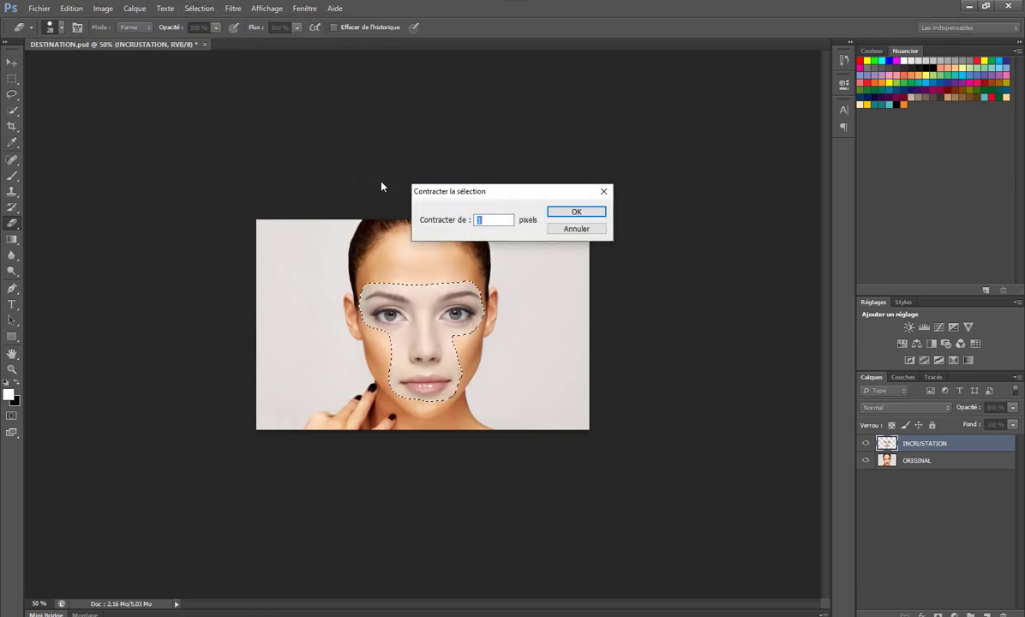
text(5)
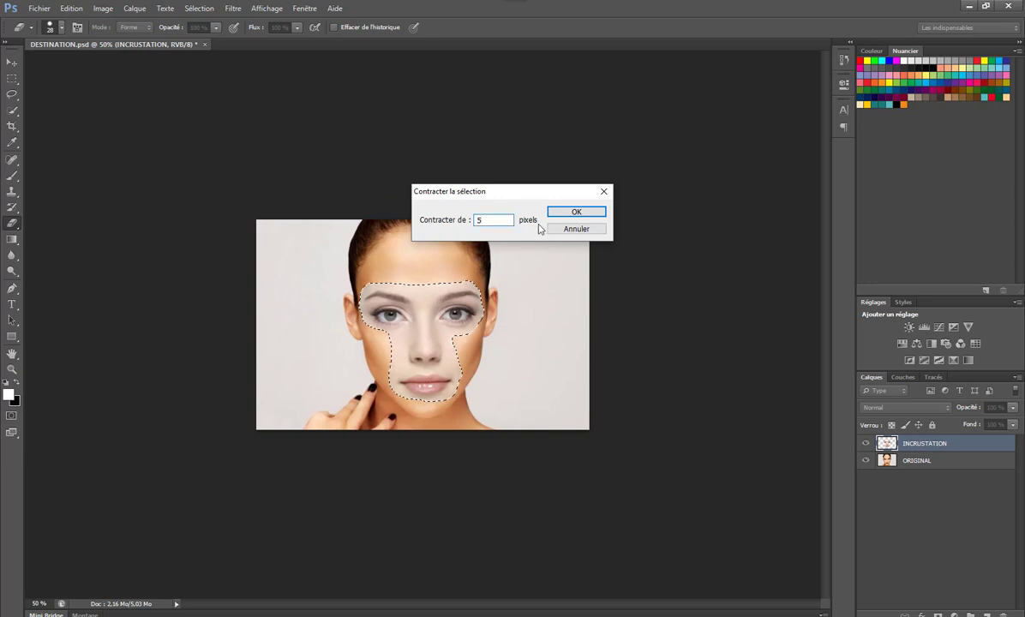
click(565, 214)
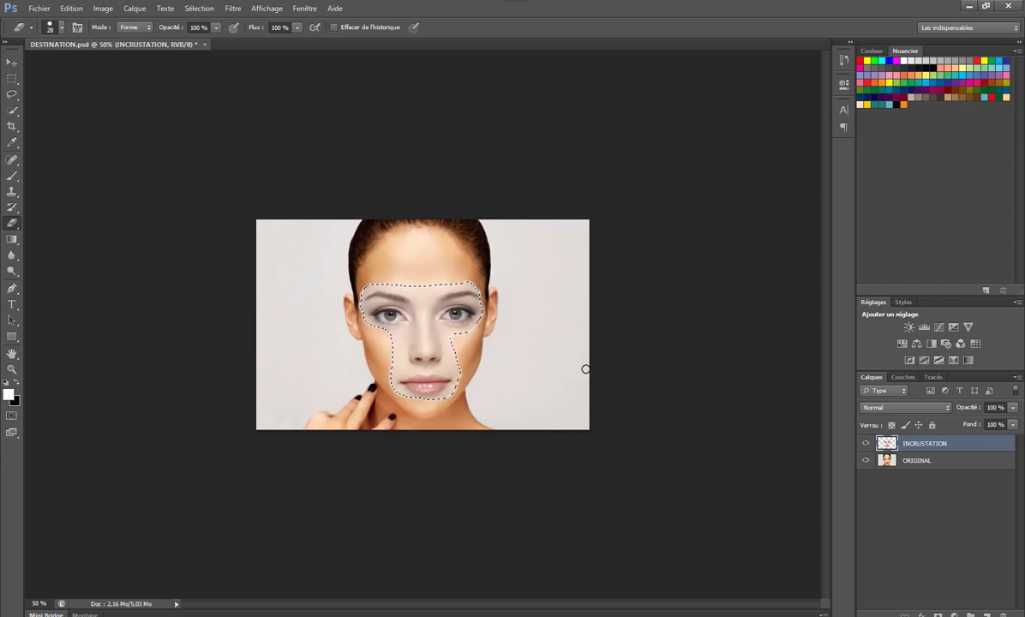
Delete the selected face area from the ORIGINAL layer and show the INCRUSTATION layer
click(907, 463)
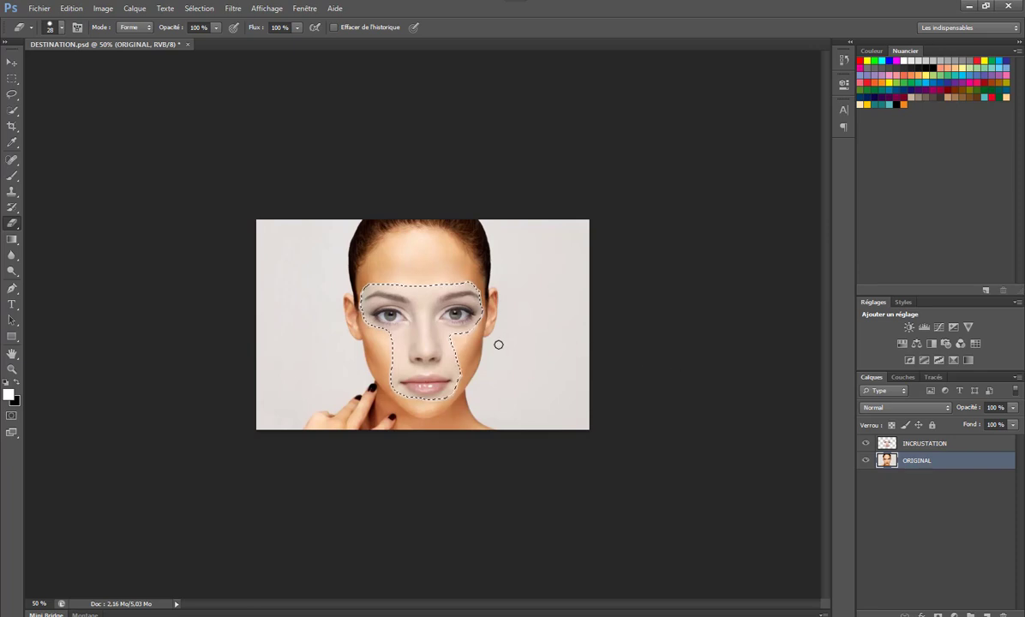
key(Delete)
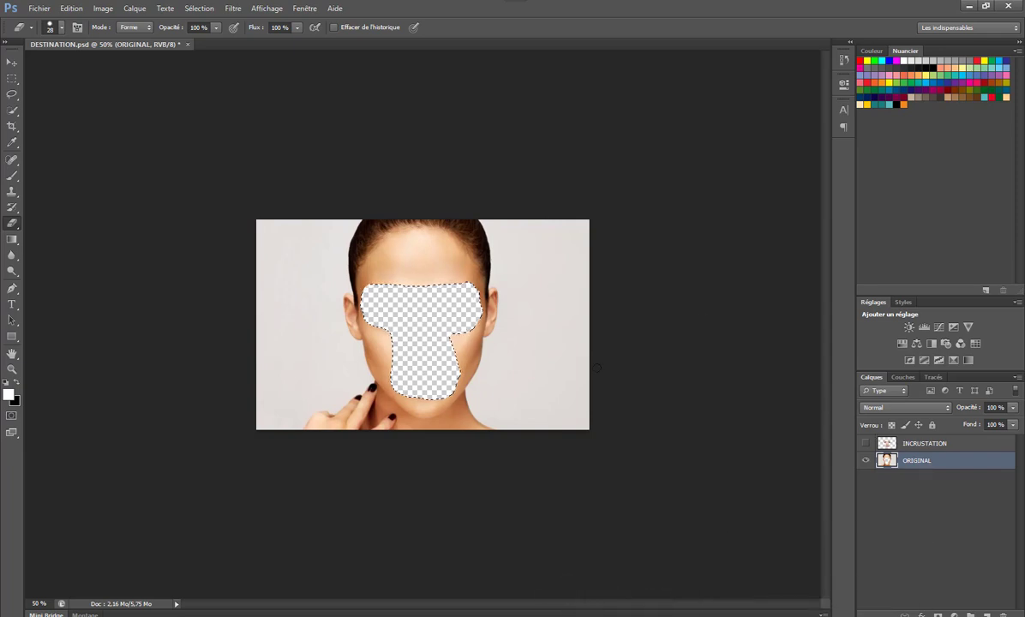
click(866, 444)
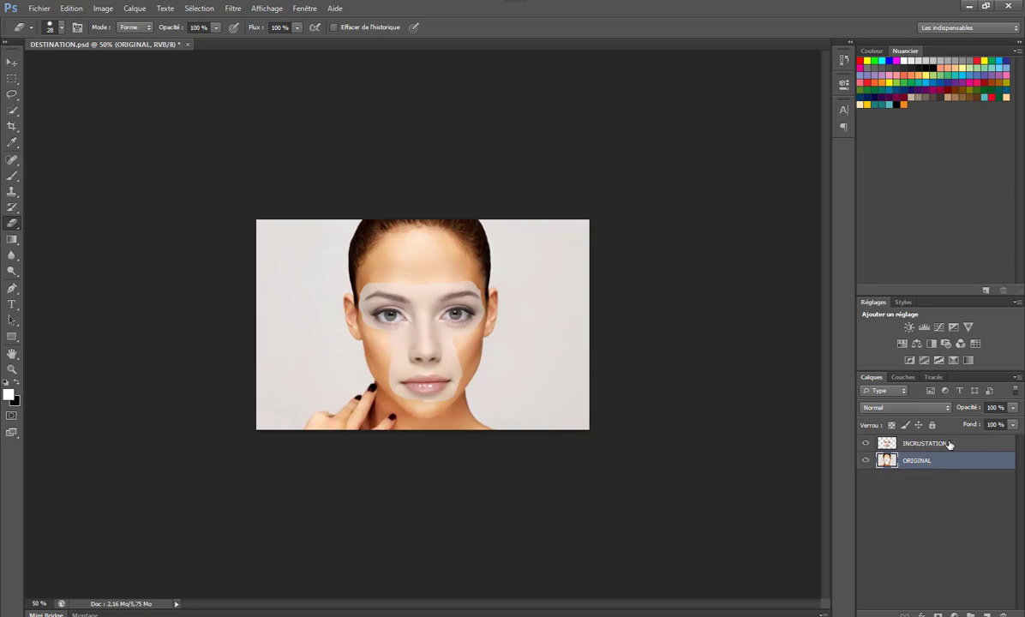
Auto-blend the INCRUSTATION and ORIGINAL layers using the Panorama method with seamless tones and colors
ctrl+click(902, 445)
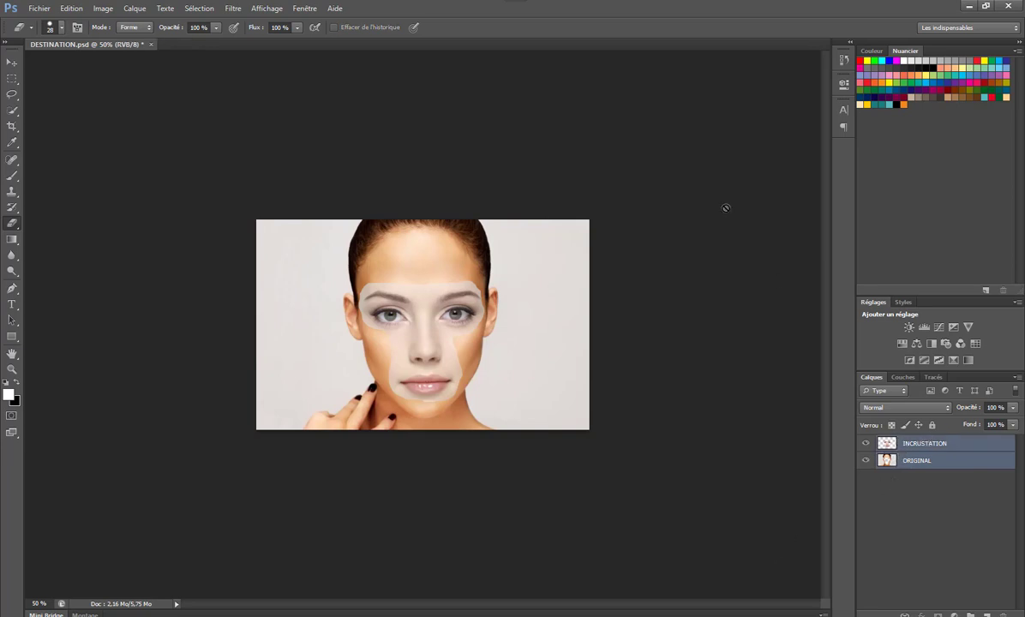
click(78, 12)
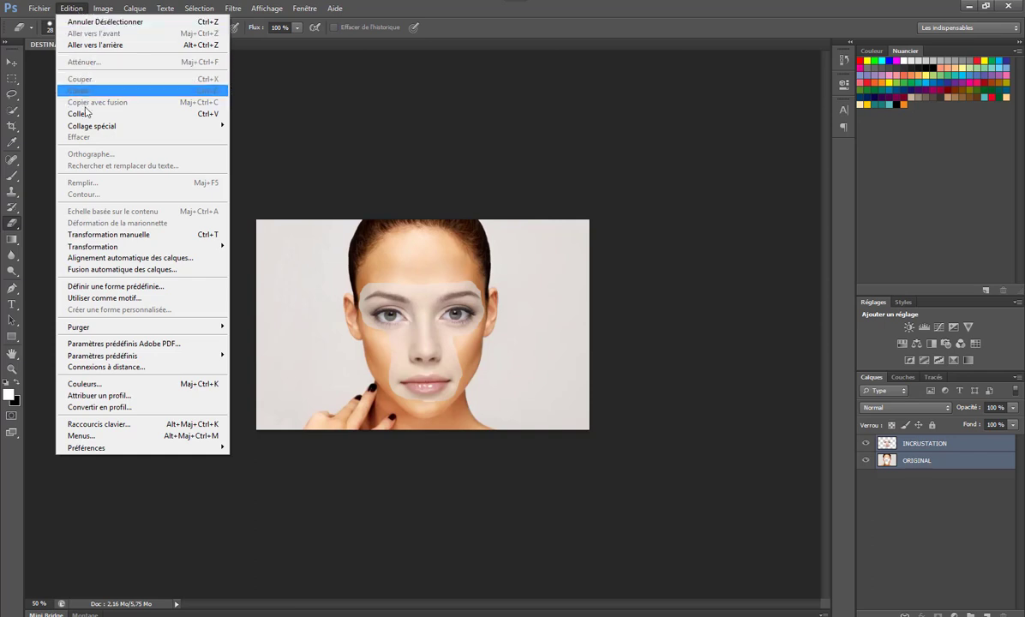
click(131, 271)
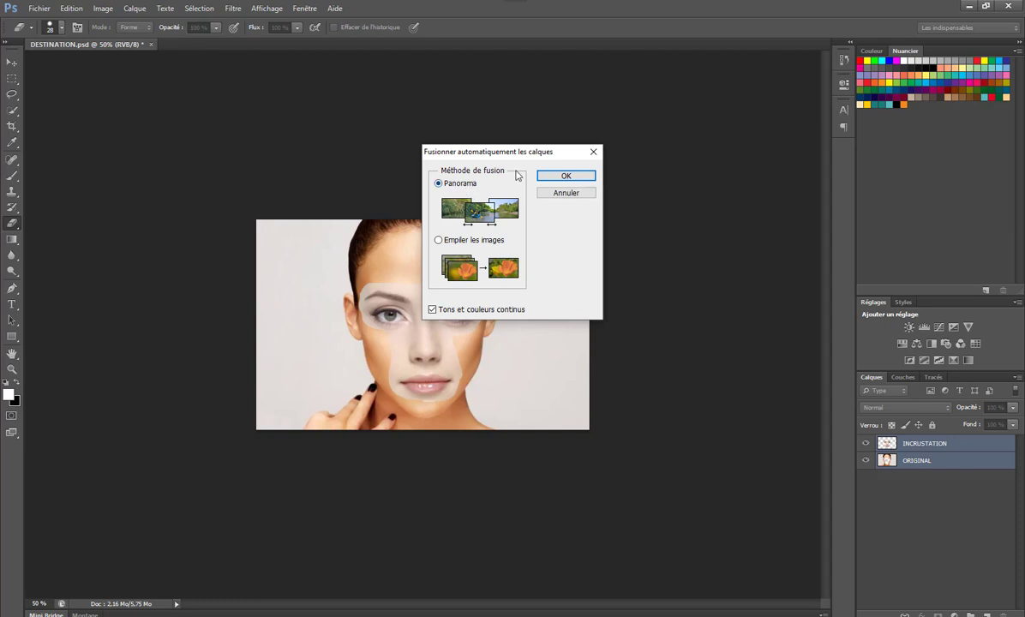
click(565, 176)
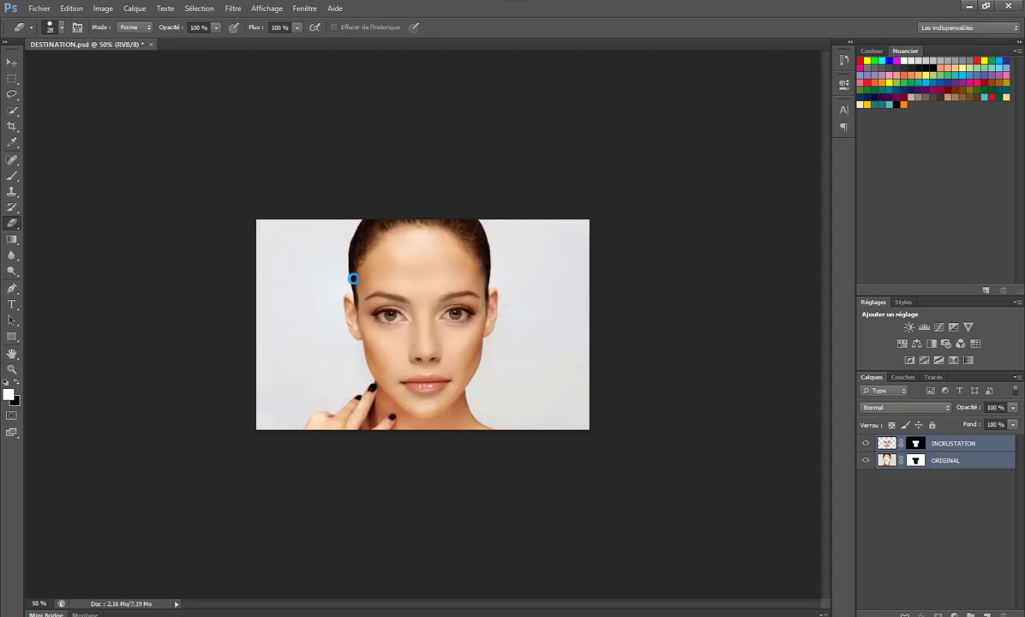